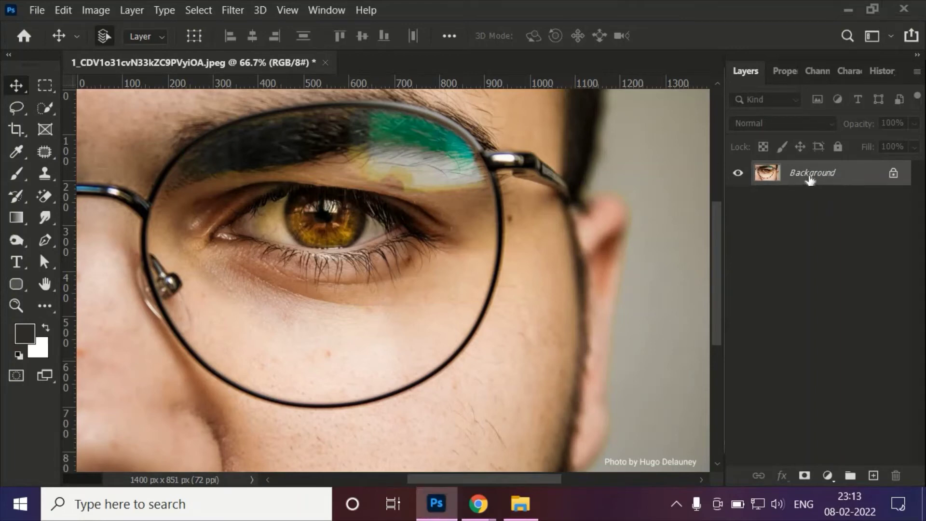
Duplicate the Background to Layer 1 and sample the dark eyebrow colour for Color-mode painting
key("ctrl+j")
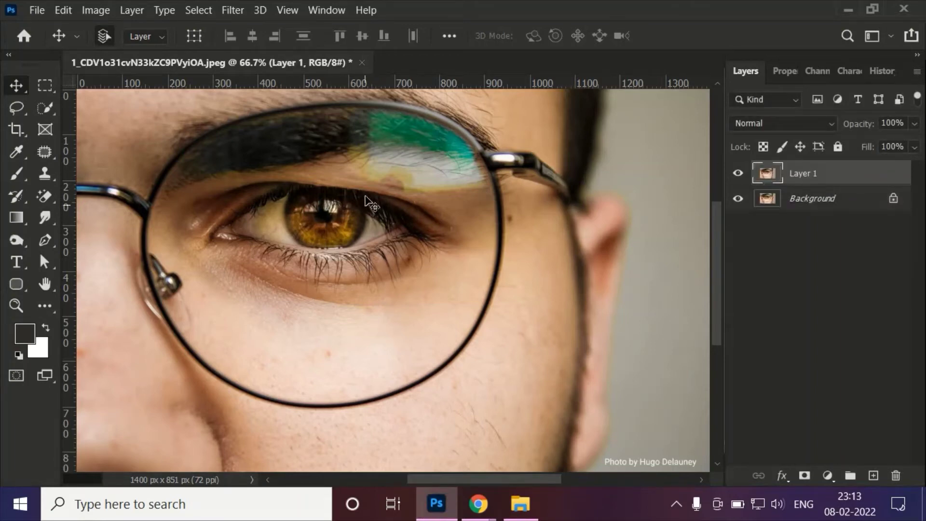
key("i")
left_click(351, 125)
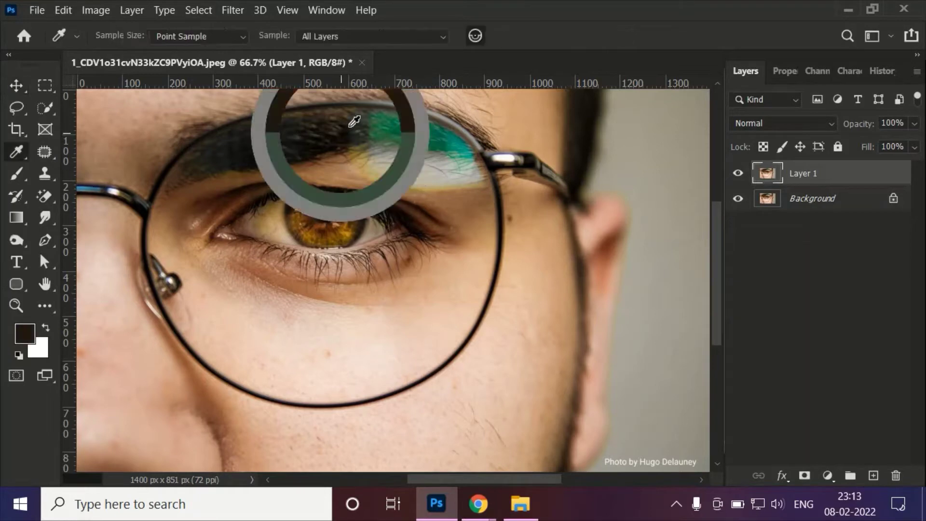
left_click(351, 126)
key("b")
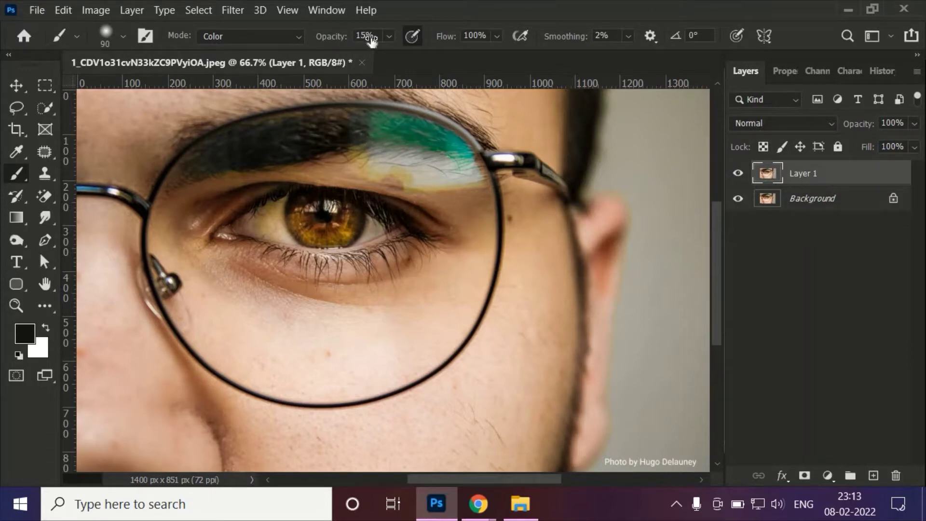
Paint the teal eyebrow glare grey at 52% brush opacity, then sample a tan skin colour
left_click_drag(371, 41, 388, 41)
left_click_drag(454, 144, 449, 134)
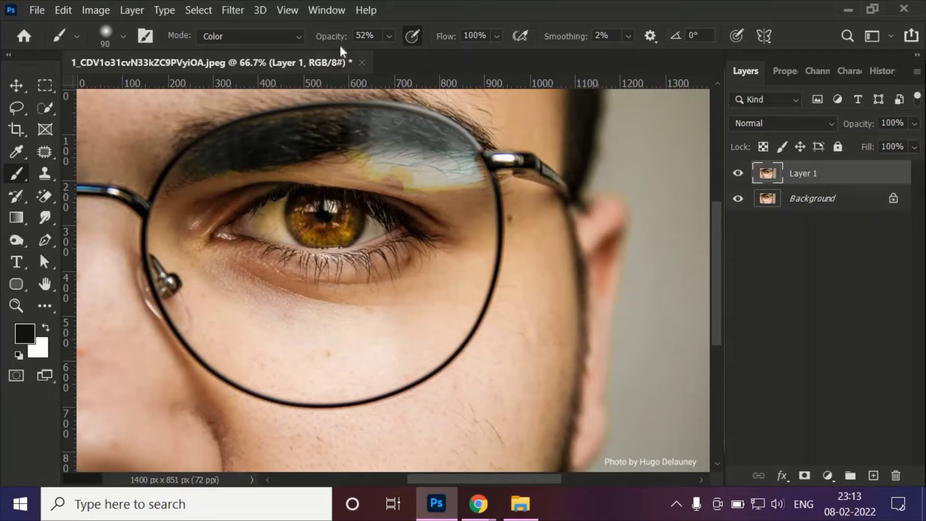
key("alt")
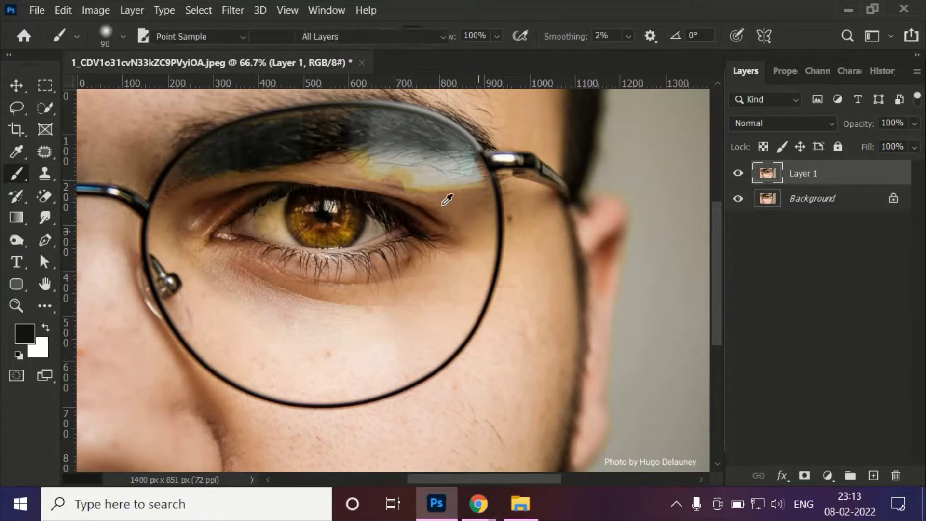
left_click(441, 194, "alt")
left_click(454, 194, "alt")
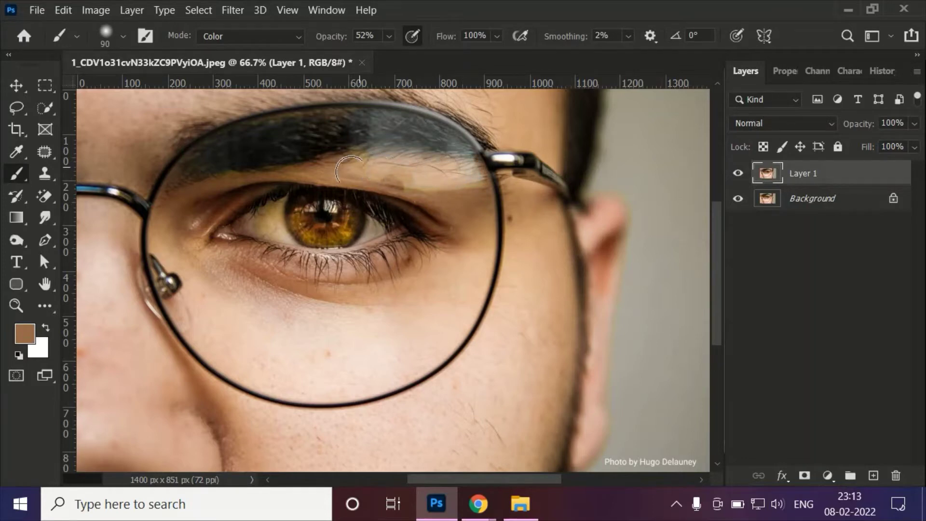
Select the Burn tool with Shadows range, 5% exposure and brush size 45
scroll(393, 160, "up", 2, "alt")
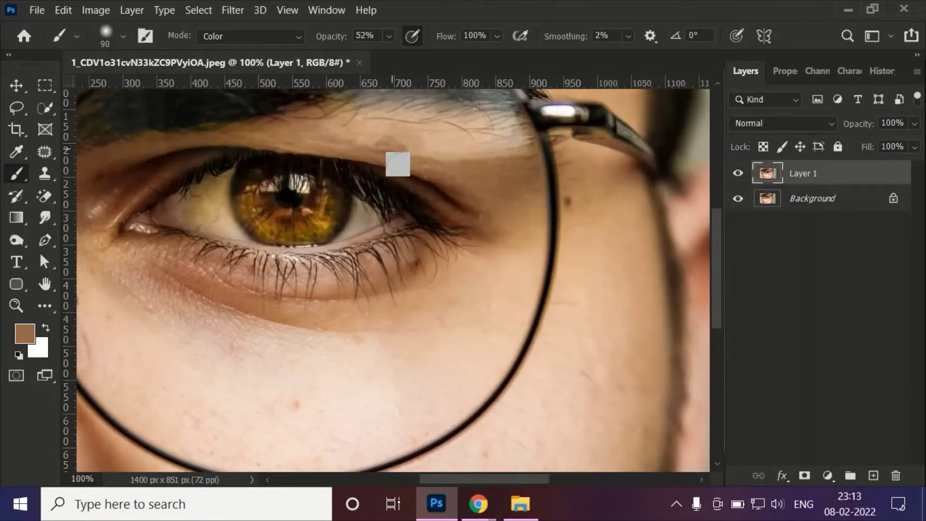
scroll(393, 176, "up", 3)
scroll(271, 200, "up", 2)
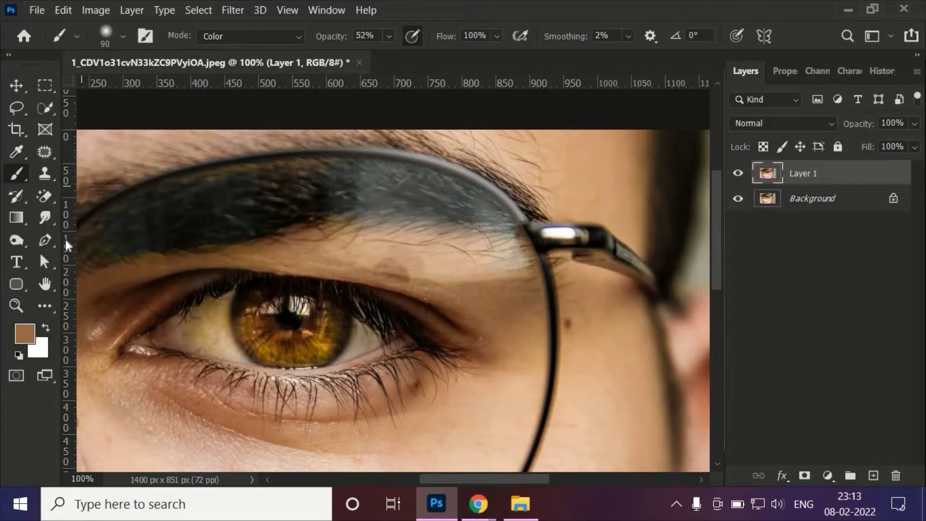
left_click(17, 241)
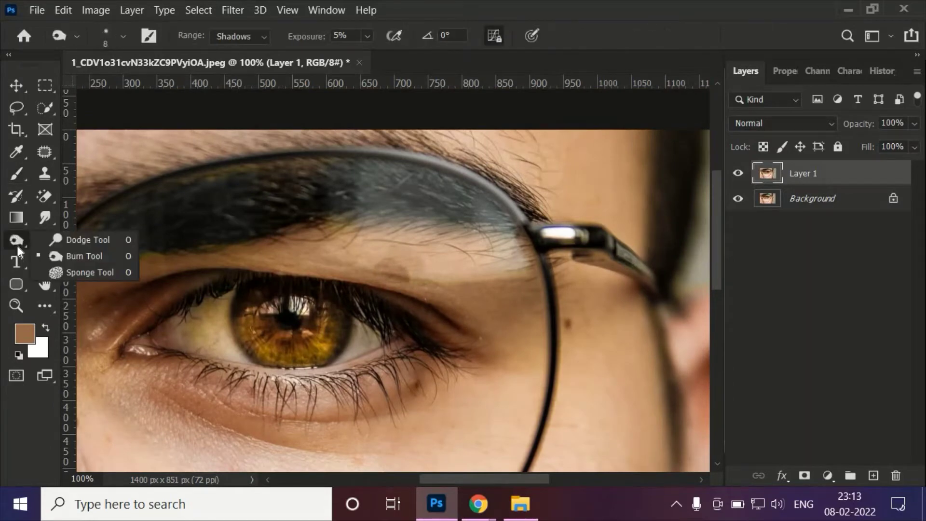
left_click(68, 252)
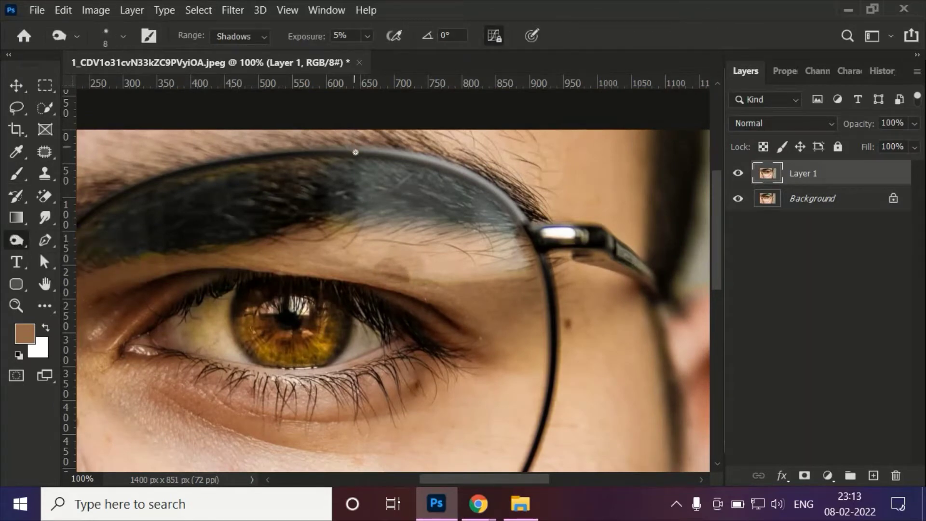
key("bracketright")
key("bracketright")
key("bracketright")
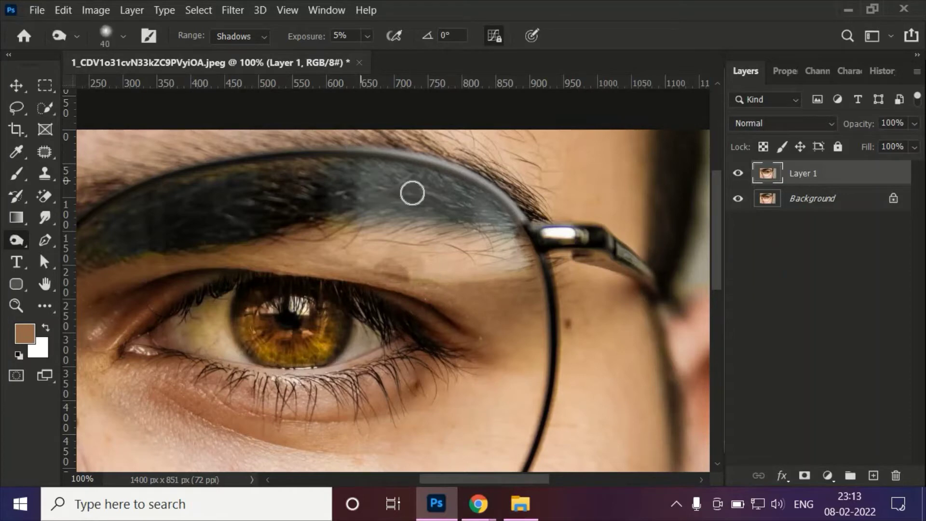
Burn the greyed eyebrow darker along its length toward the glasses hinge
mouse_move(319, 190)
left_mouse_down()
mouse_move(314, 211)
mouse_move(349, 200)
mouse_move(476, 215)
mouse_move(430, 183)
mouse_move(496, 212)
mouse_move(304, 184)
mouse_move(329, 174)
mouse_move(416, 198)
mouse_move(418, 213)
mouse_move(481, 222)
mouse_move(430, 188)
mouse_move(515, 231)
mouse_move(463, 204)
mouse_move(372, 180)
mouse_move(399, 171)
mouse_move(413, 180)
mouse_move(375, 167)
mouse_move(355, 204)
mouse_move(418, 227)
mouse_move(337, 201)
mouse_move(375, 199)
mouse_move(360, 170)
mouse_move(449, 182)
mouse_move(495, 214)
mouse_move(340, 212)
left_mouse_up()
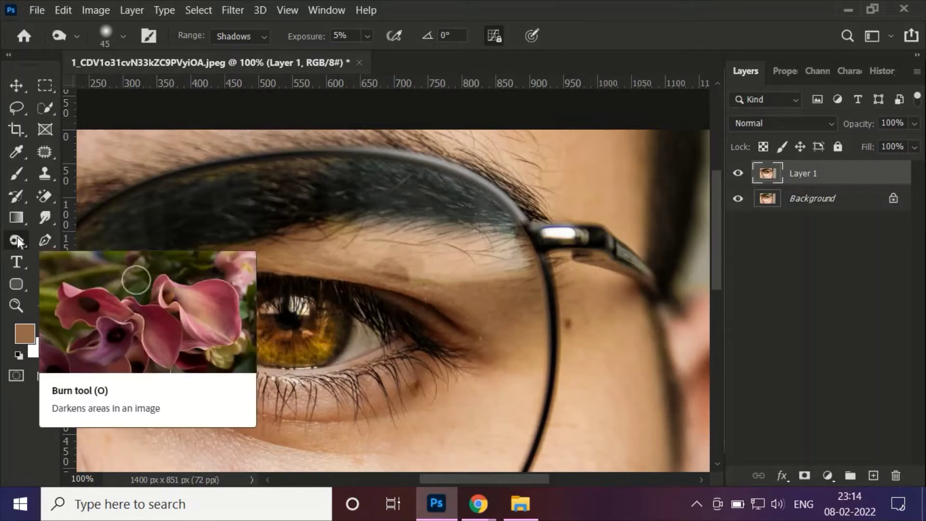
mouse_move(476, 208)
left_mouse_down()
mouse_move(521, 217)
mouse_move(304, 194)
mouse_move(305, 179)
mouse_move(369, 223)
left_mouse_up()
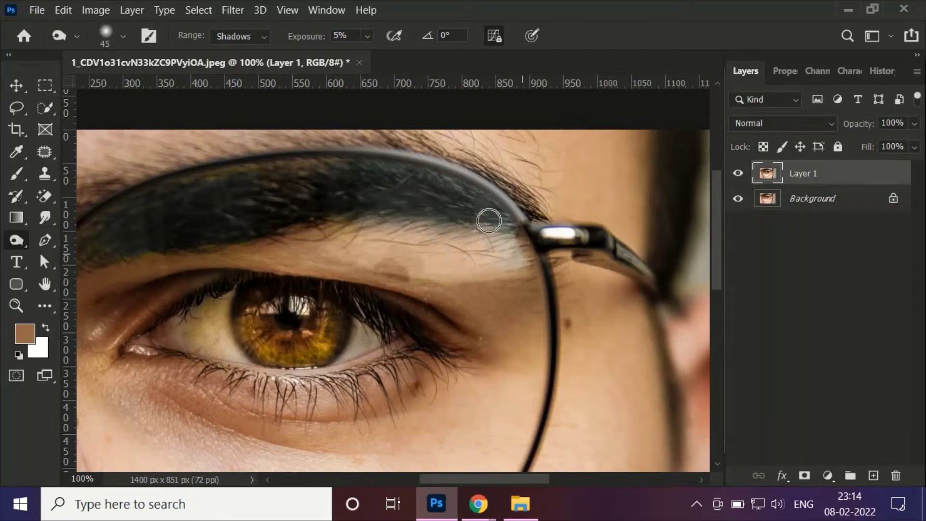
mouse_move(370, 165)
left_mouse_down()
mouse_move(468, 186)
mouse_move(517, 213)
mouse_move(448, 190)
mouse_move(436, 198)
mouse_move(492, 211)
mouse_move(365, 211)
mouse_move(476, 223)
mouse_move(389, 186)
mouse_move(312, 172)
mouse_move(504, 206)
mouse_move(496, 227)
mouse_move(366, 217)
mouse_move(436, 201)
mouse_move(397, 188)
mouse_move(526, 224)
mouse_move(347, 203)
mouse_move(337, 195)
mouse_move(355, 173)
mouse_move(328, 190)
mouse_move(279, 269)
left_mouse_up()
key("ctrl+minus")
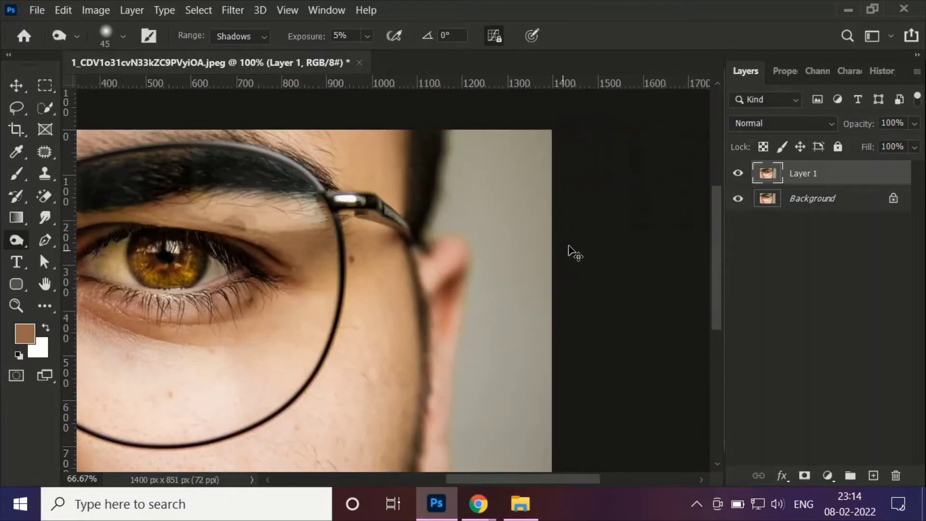
key("ctrl+minus")
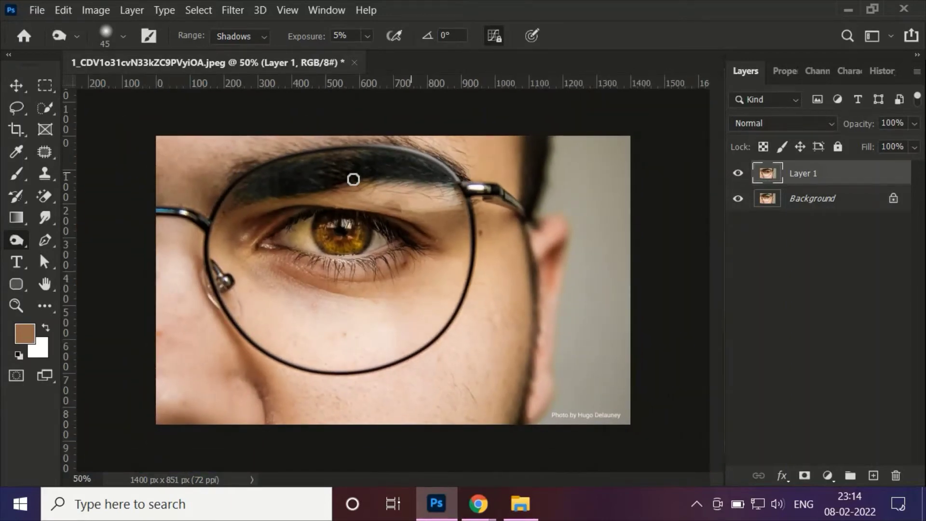
key("bracketright")
key("bracketright")
key("bracketright")
left_click(738, 174)
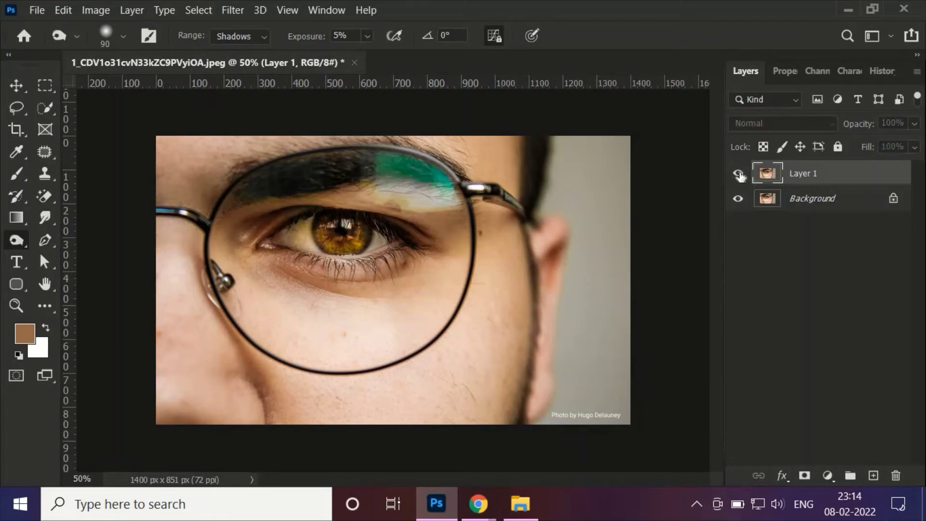
key("ctrl+plus")
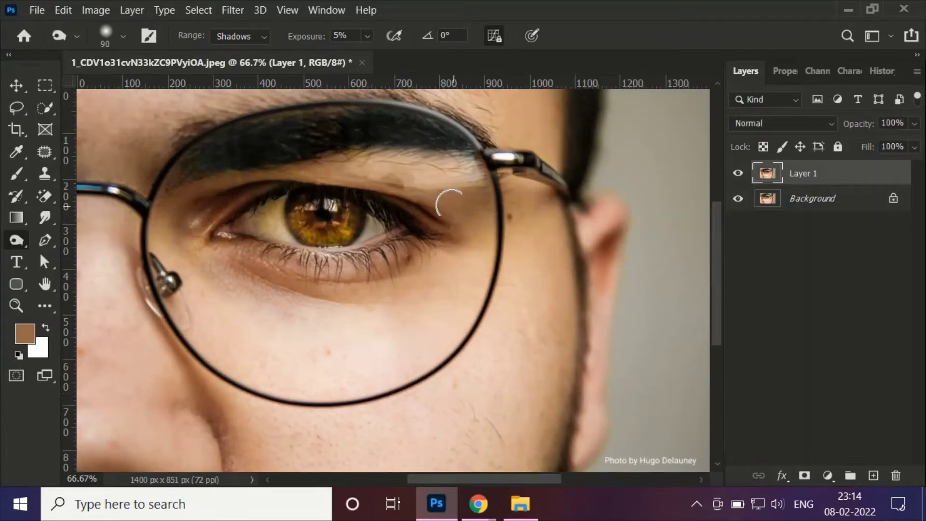
key("ctrl+plus")
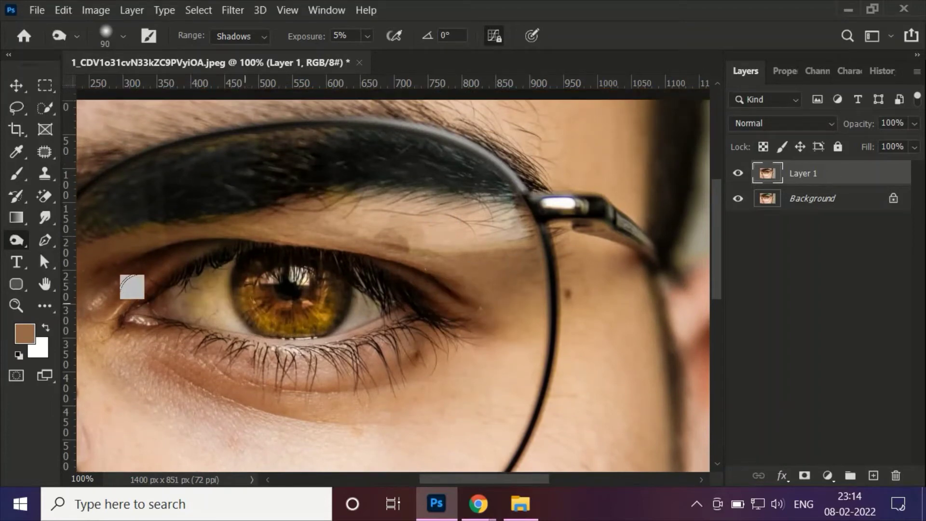
Set the brush to Normal blend mode with a low 9% opacity
key("b")
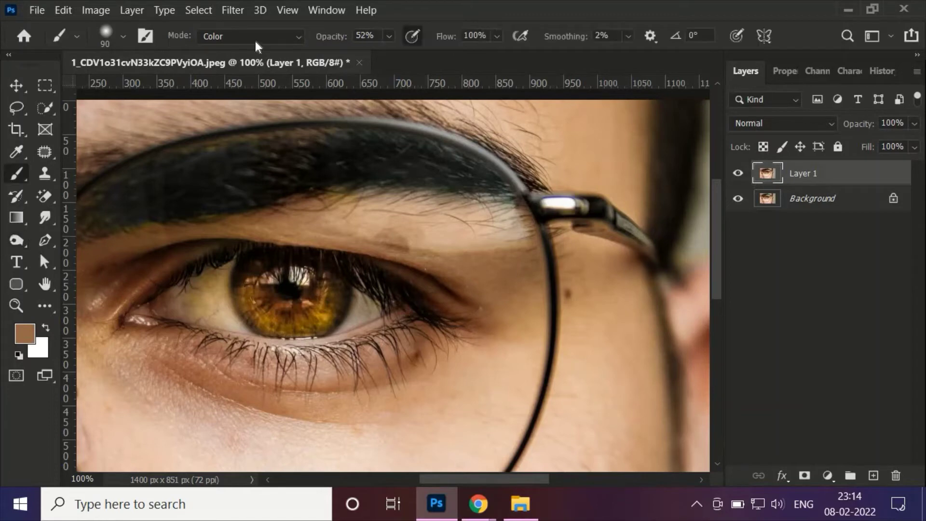
left_click(255, 38)
left_click(224, 44)
left_click_drag(337, 42, 319, 38)
Sample the skin beside the brow and paint a faint size-45 skin-tone wash under it
key("i")
left_click(488, 264)
key("b")
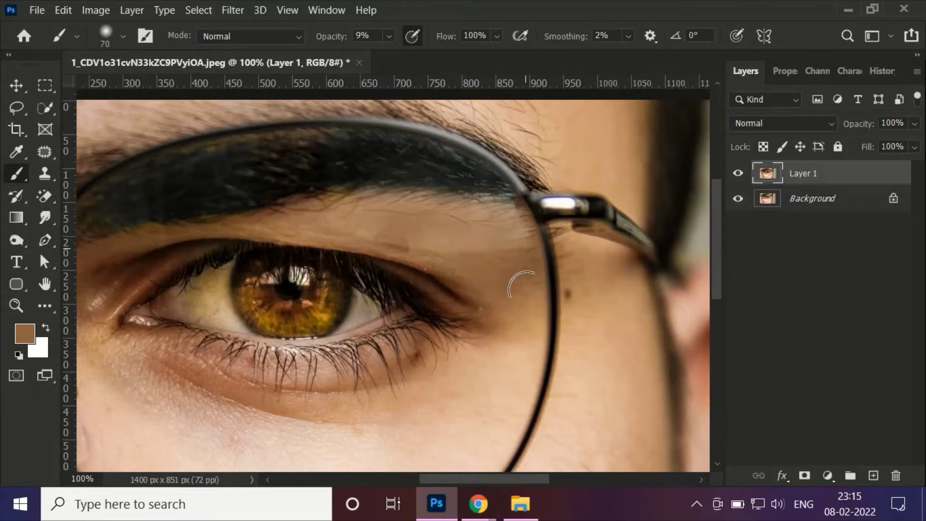
left_click(473, 252, "alt")
key("bracketleft")
mouse_move(522, 243)
left_mouse_down()
mouse_move(510, 277)
mouse_move(506, 260)
mouse_move(527, 220)
mouse_move(514, 215)
mouse_move(523, 244)
left_mouse_up()
key("j")
Patch the uneven skin beside the glasses frame and the blotchy area above the eye
key("ctrl+d")
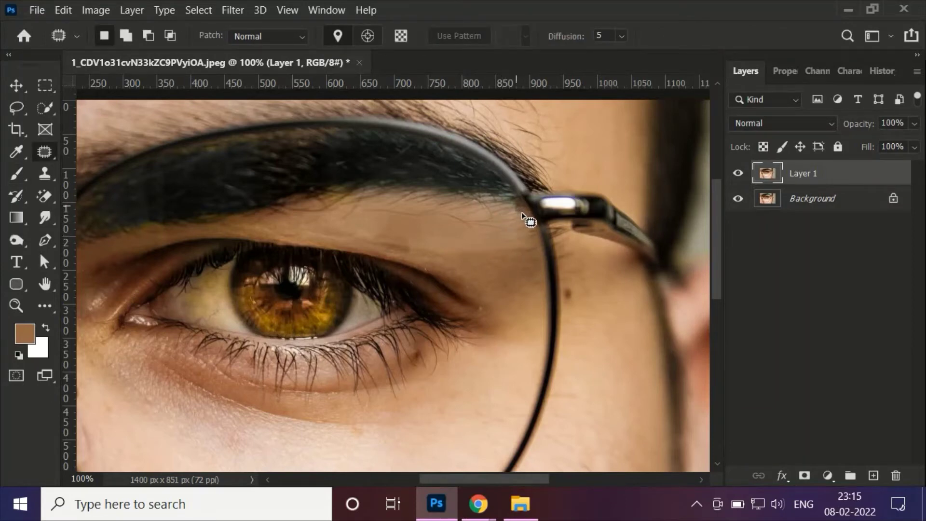
key("ctrl+d")
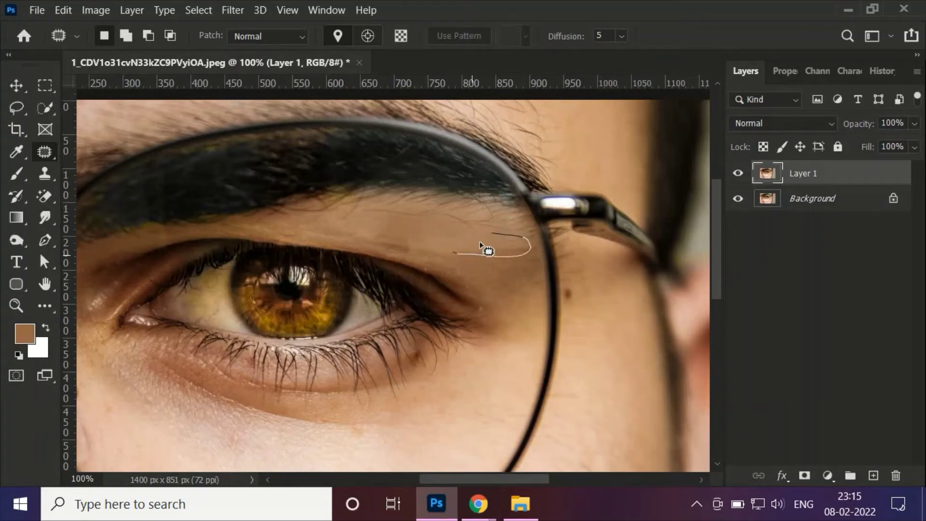
mouse_move(481, 246)
left_mouse_down()
mouse_move(454, 243)
mouse_move(459, 226)
left_mouse_up()
key("ctrl+d")
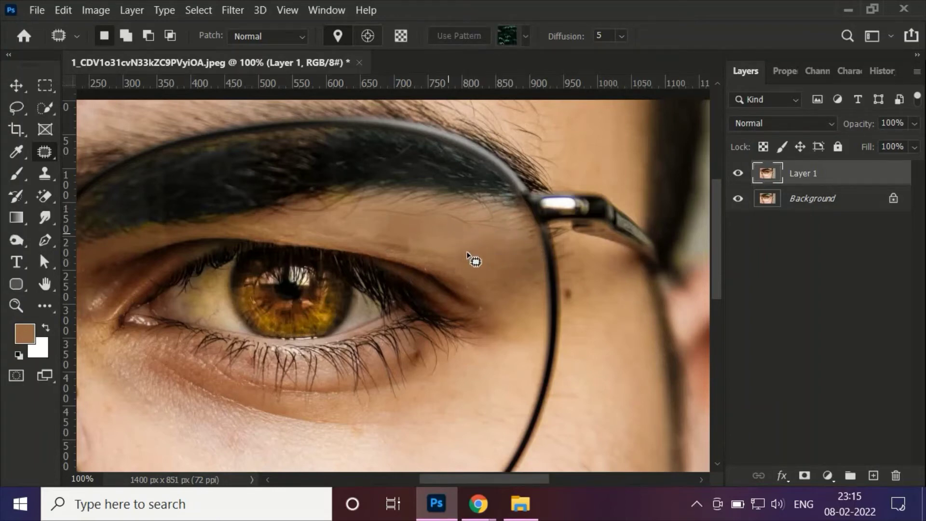
mouse_move(420, 250)
left_mouse_down()
mouse_move(344, 231)
mouse_move(333, 217)
mouse_move(463, 251)
left_mouse_up()
key("ctrl+d")
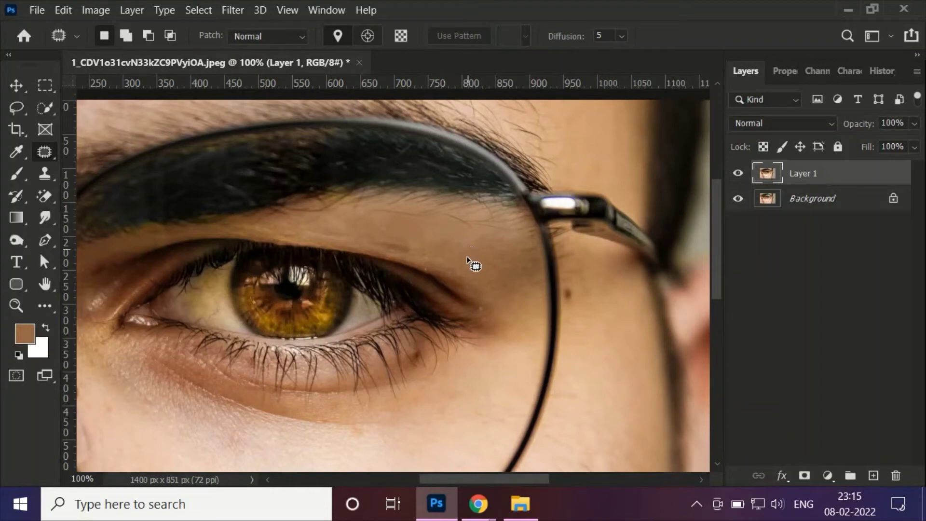
key("ctrl+z")
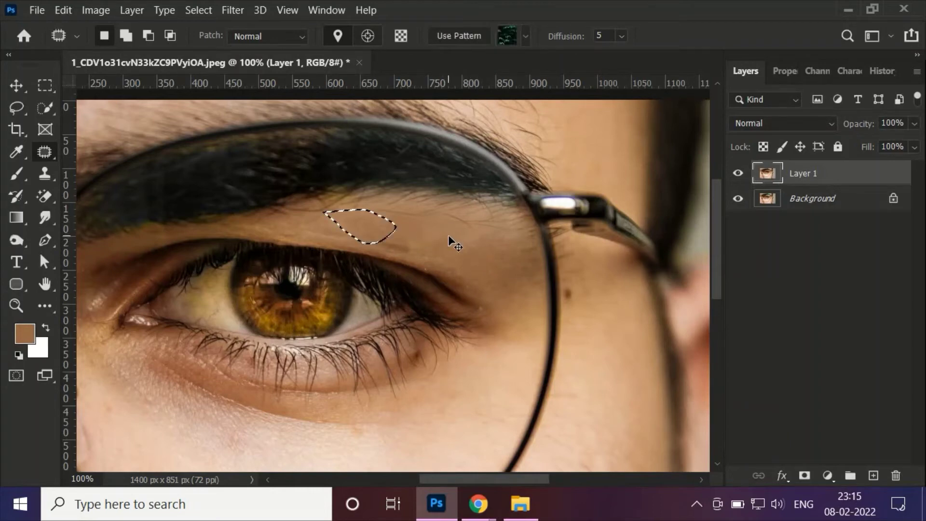
key("ctrl+d")
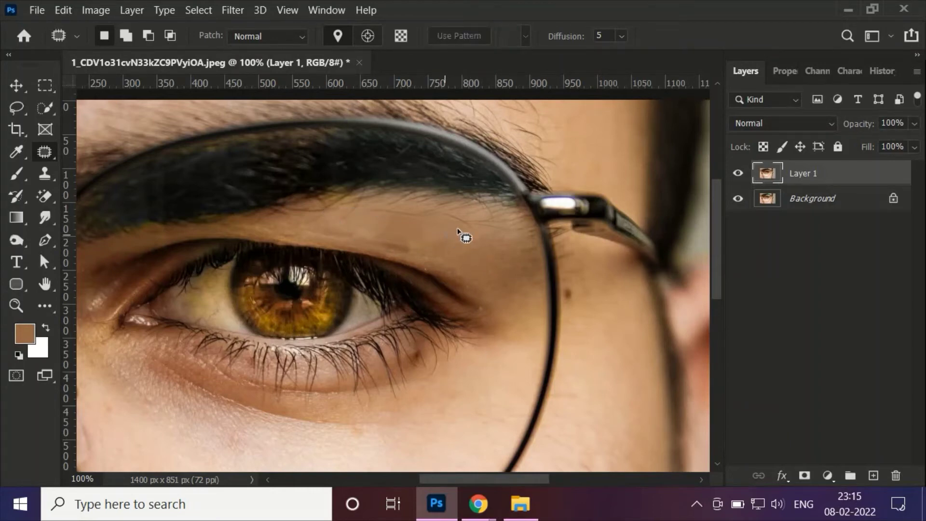
Patch the skin under the brow, the dark hair line and the brow spot near the glasses
mouse_move(444, 213)
left_mouse_down()
mouse_move(422, 241)
mouse_move(445, 215)
mouse_move(481, 338)
left_mouse_up()
key("ctrl+d")
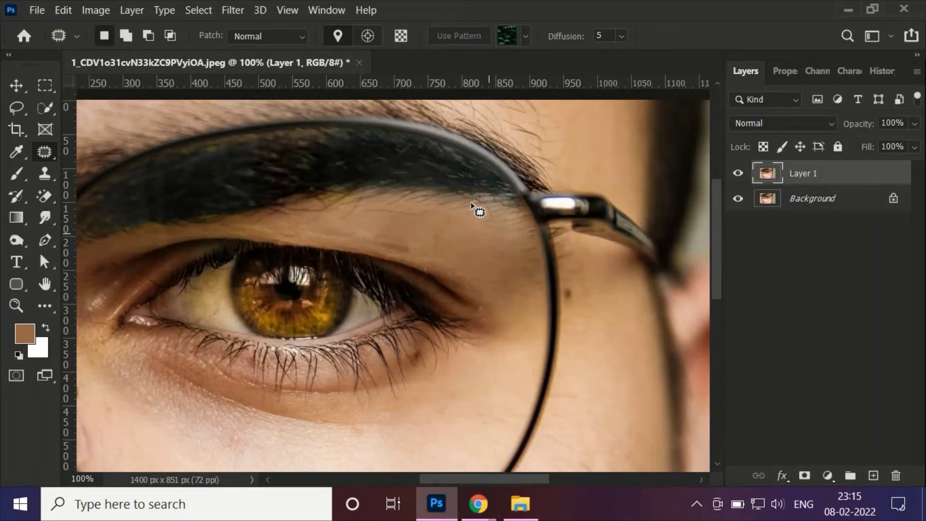
left_click_drag(476, 227, 486, 275)
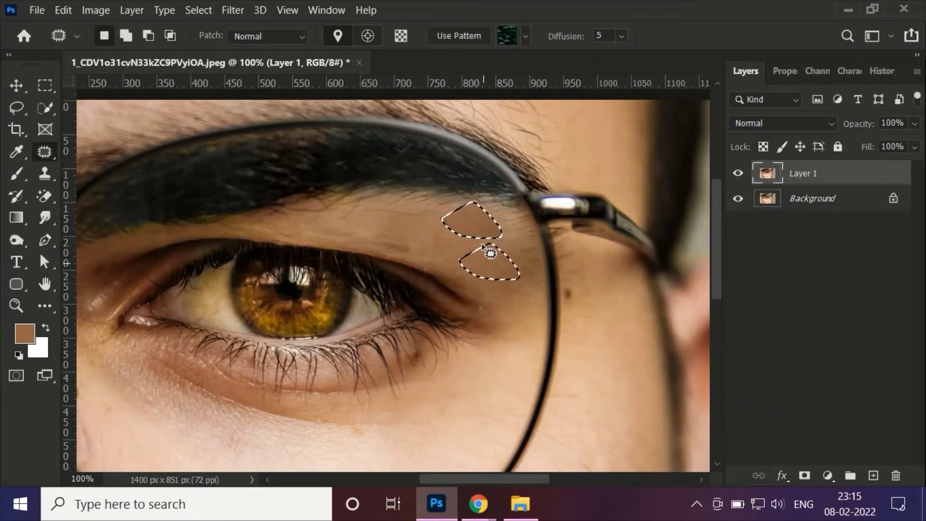
key("ctrl+d")
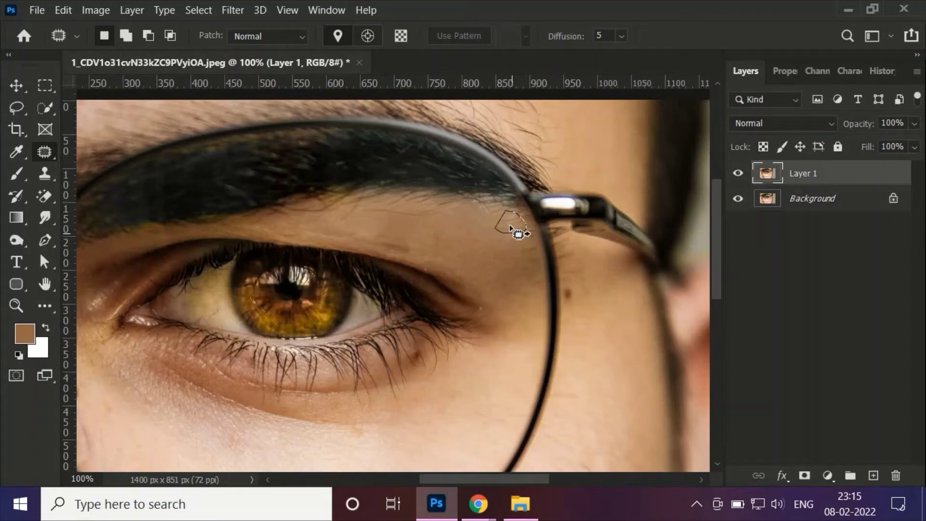
mouse_move(511, 228)
left_mouse_down()
mouse_move(499, 226)
mouse_move(478, 265)
left_mouse_up()
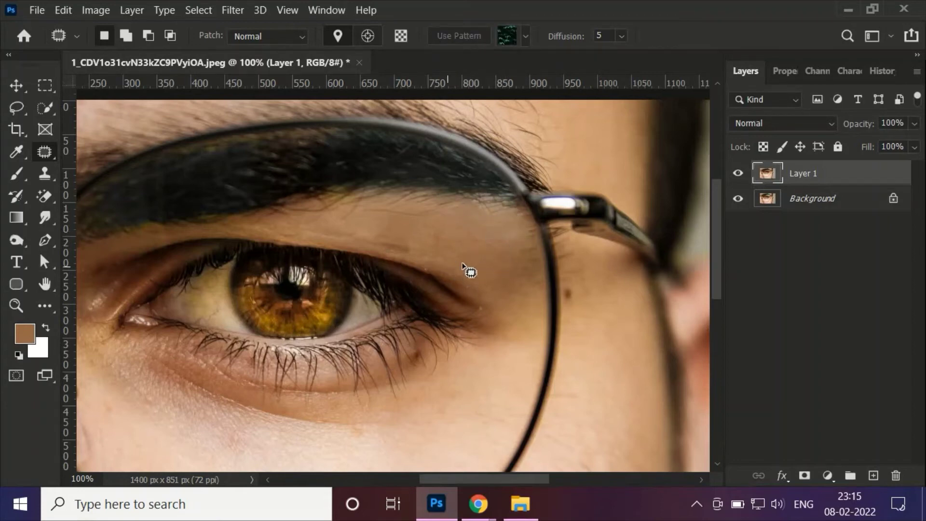
key("ctrl+z")
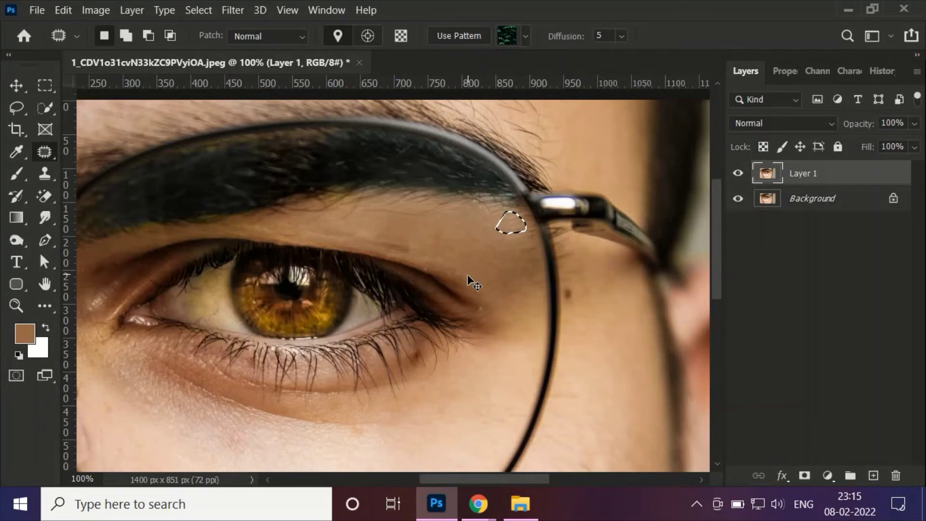
key("ctrl+d")
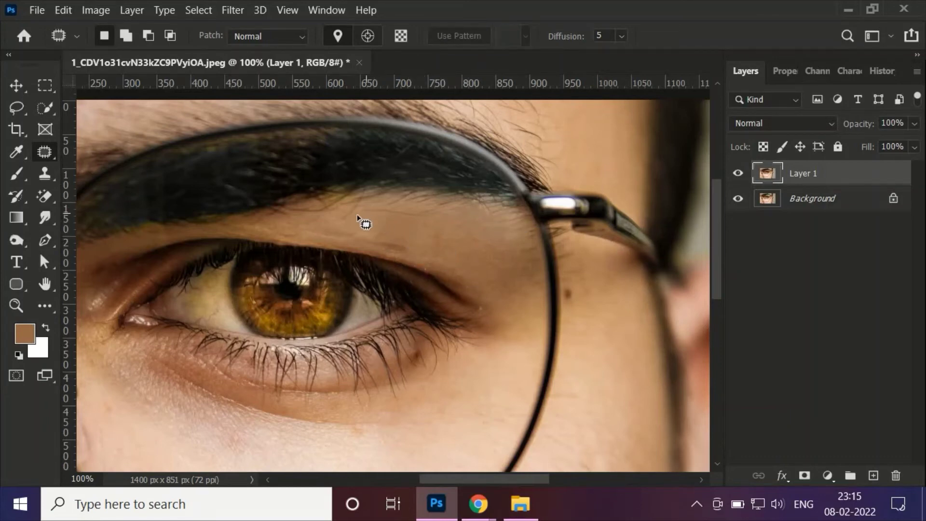
mouse_move(375, 243)
left_mouse_down()
mouse_move(325, 226)
mouse_move(436, 233)
left_mouse_up()
key("ctrl+d")
Set the Dodge tool to Midtones range with a size-90 brush, viewing the eye at 100%
left_click(19, 240)
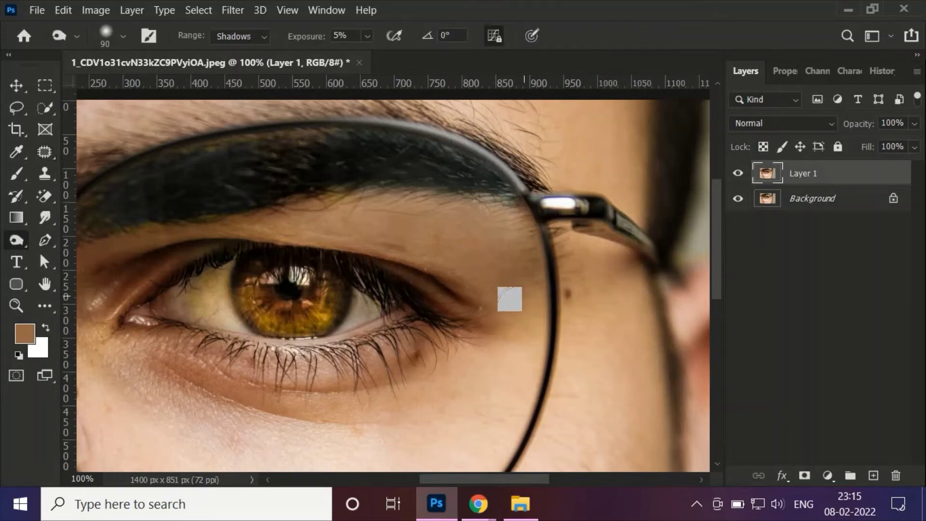
key("bracketright")
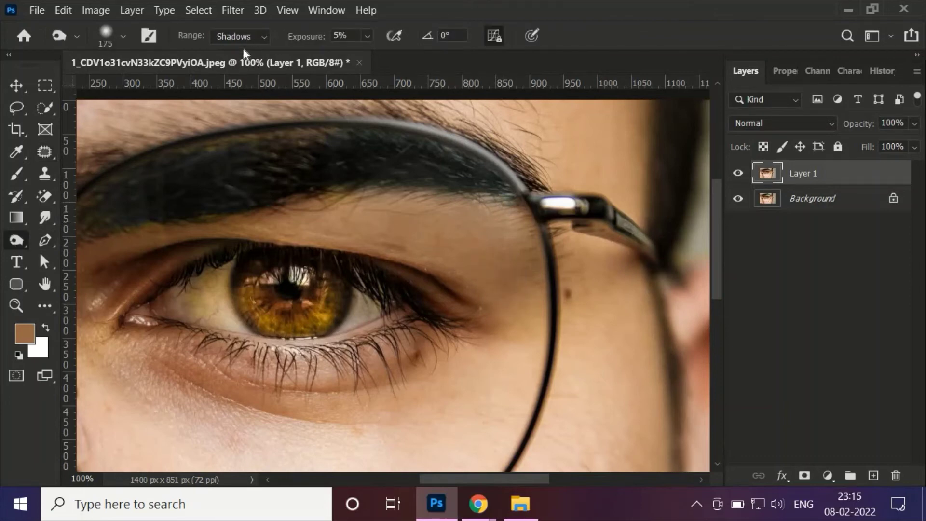
left_click(236, 36)
left_click(231, 63)
key("bracketleft")
key("bracketleft")
key("bracketleft")
key("bracketright")
key("bracketright")
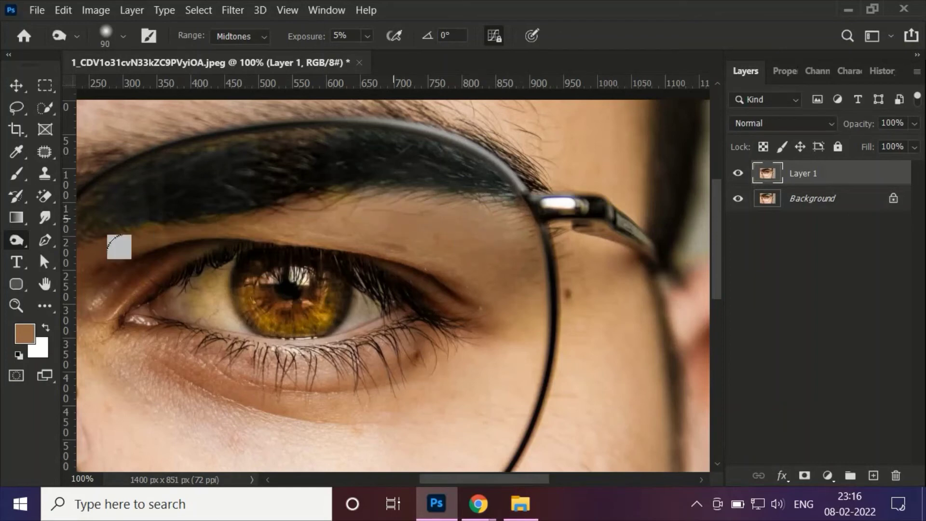
key("ctrl+minus")
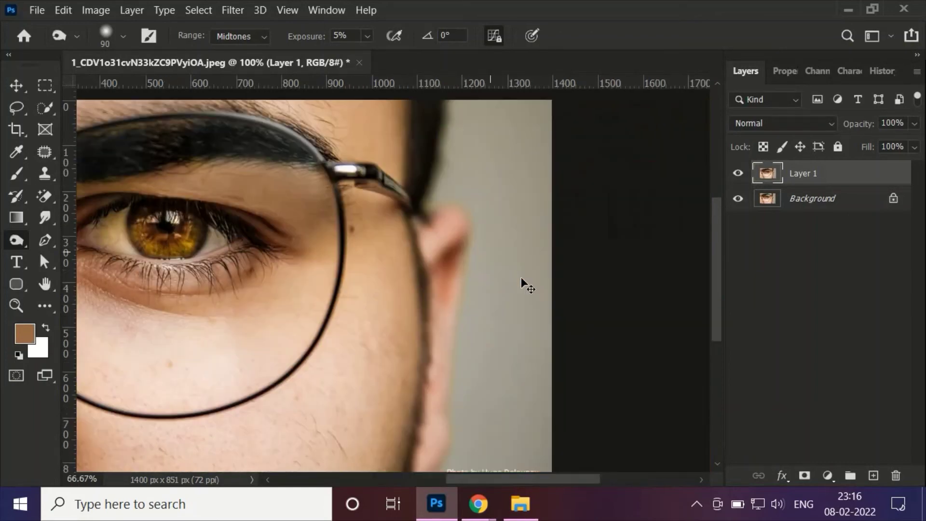
key("ctrl+minus")
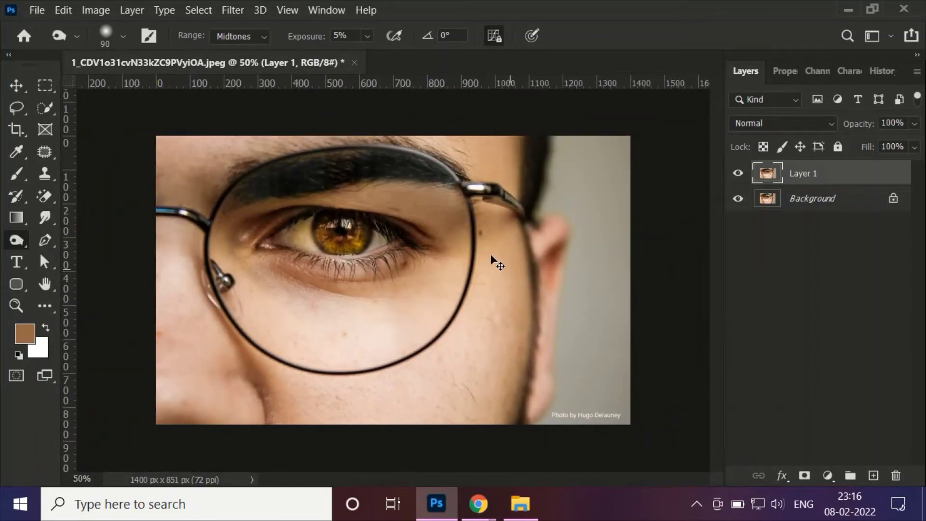
key("ctrl+plus")
scroll(451, 241, "up", 2)
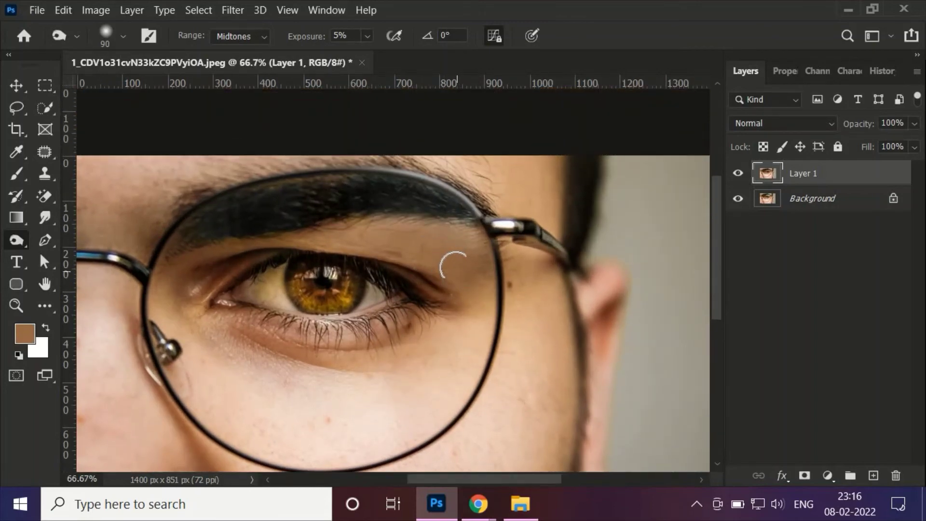
key("ctrl+plus")
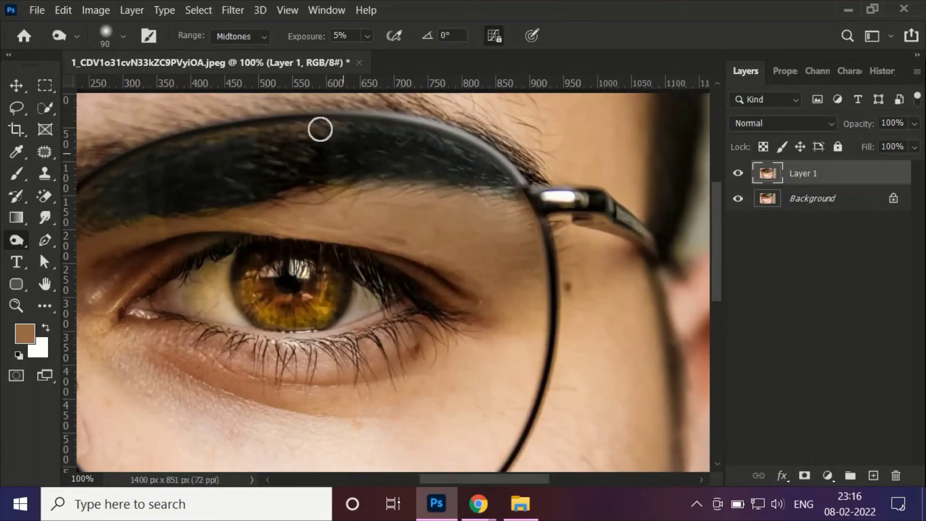
Set the brush to Color mode, size 80, at 13% opacity
key("b")
left_click(249, 36)
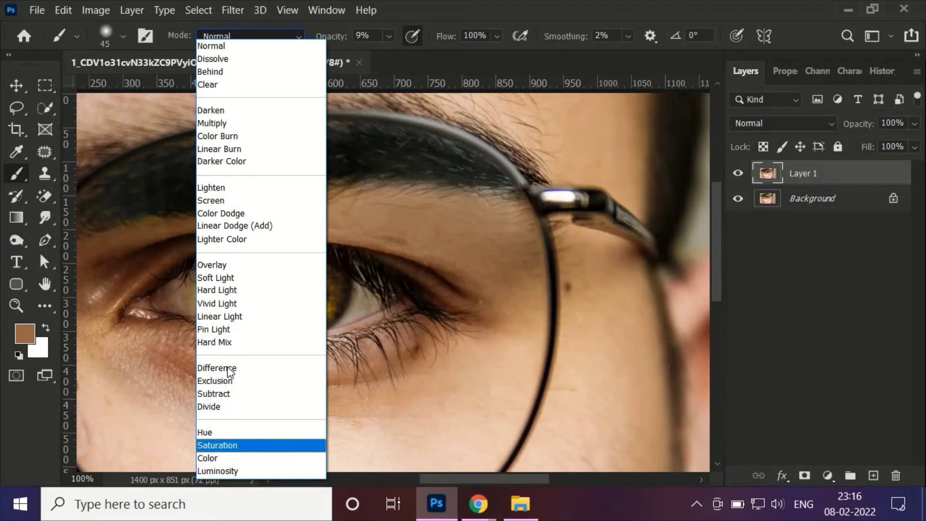
left_click(217, 457)
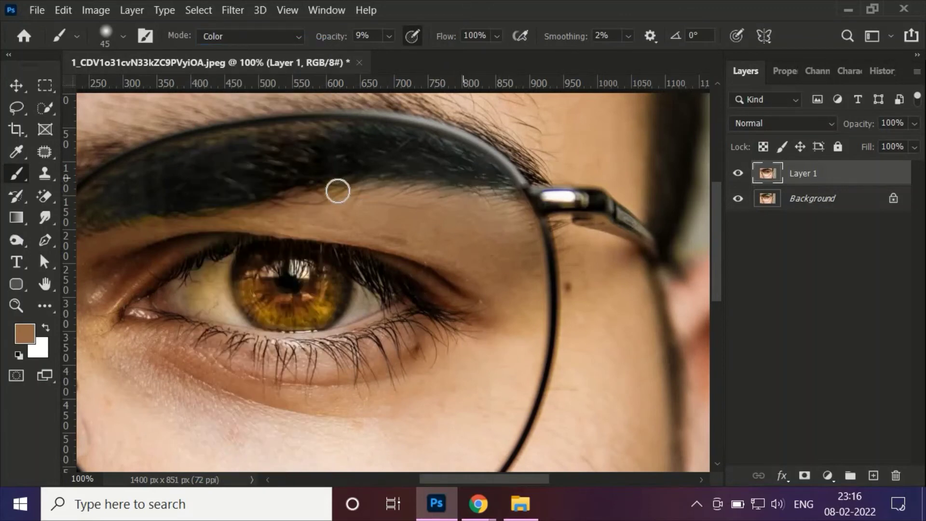
key("alt")
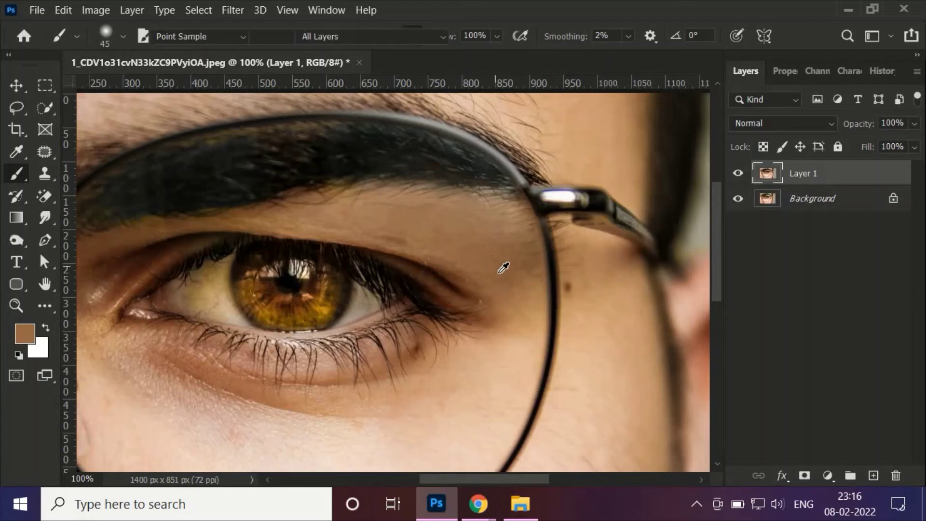
key("i")
key("bracketright")
key("bracketright")
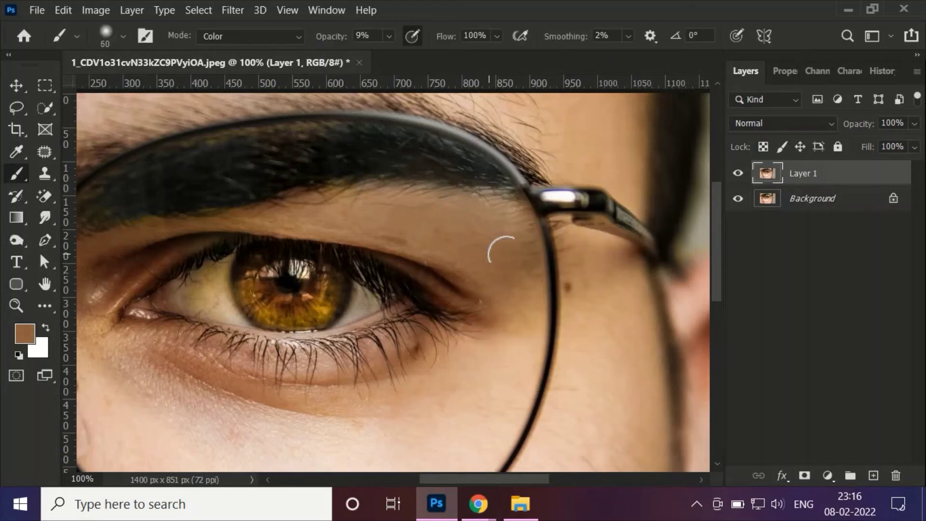
key("bracketright")
key("bracketright")
left_click_drag(337, 40, 352, 41)
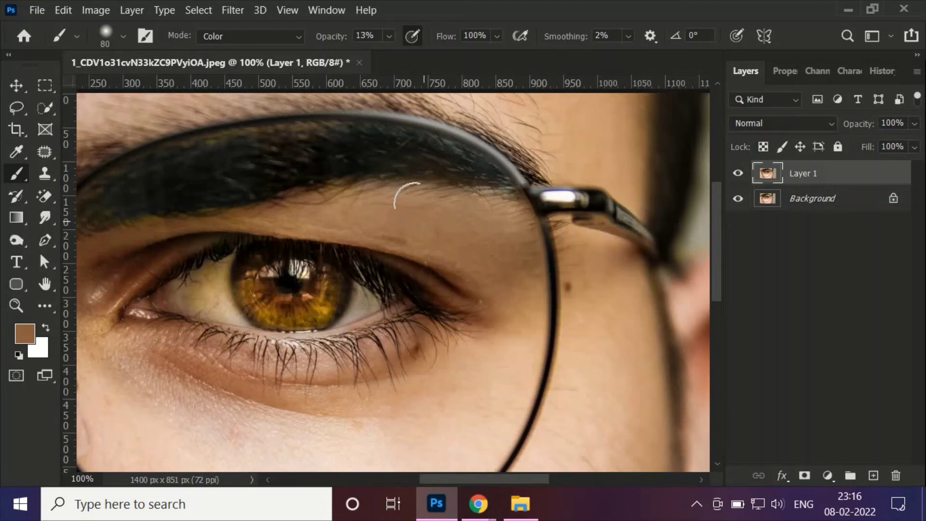
Tint the skin under the brow, then the eyebrow, with their sampled colours
key("i")
left_click(316, 190)
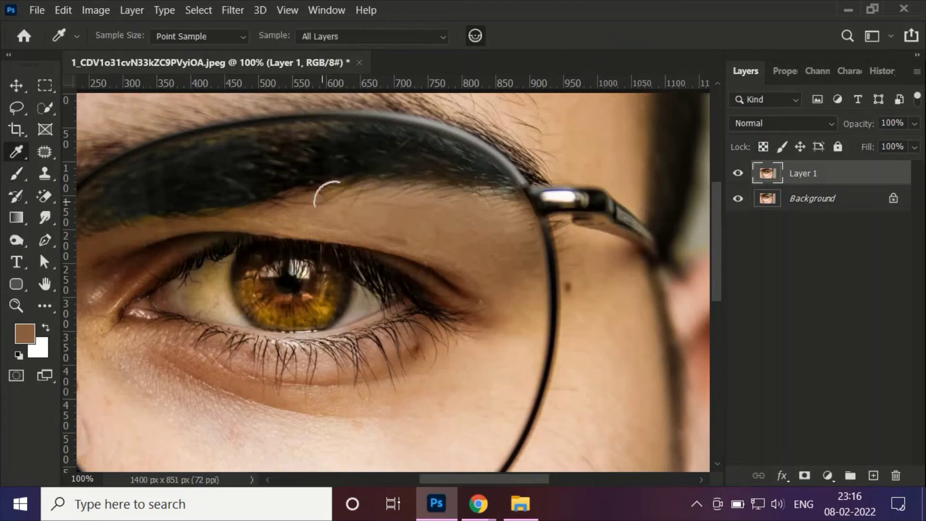
key("b")
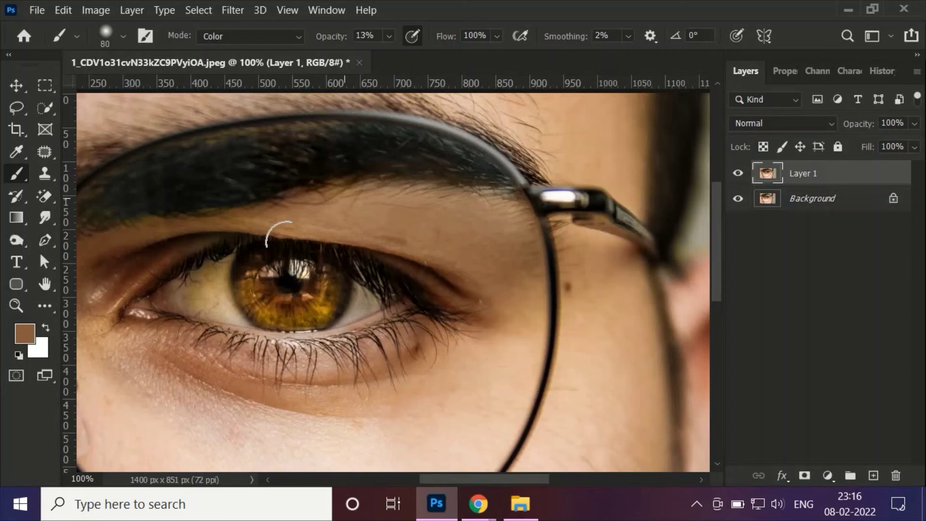
key("i")
mouse_move(330, 149)
left_mouse_down()
mouse_move(337, 145)
mouse_move(307, 149)
mouse_move(355, 152)
left_mouse_up()
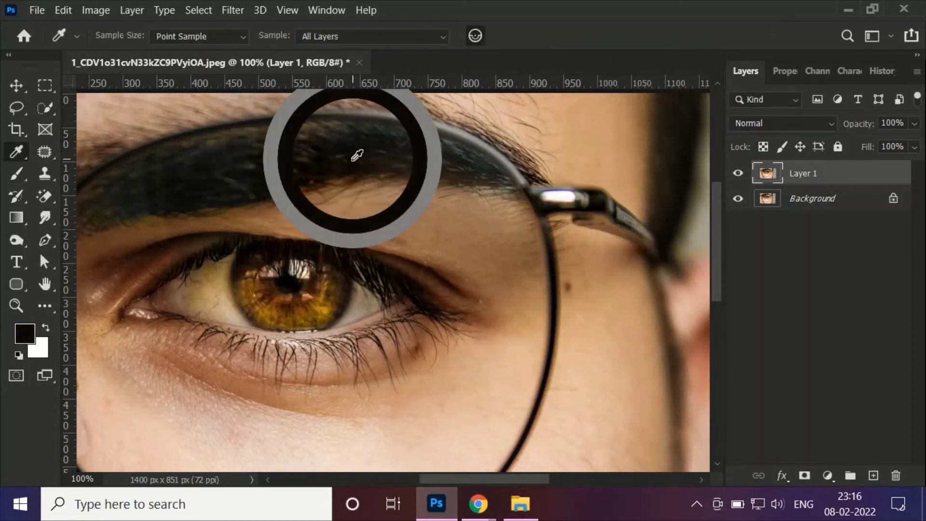
key("b")
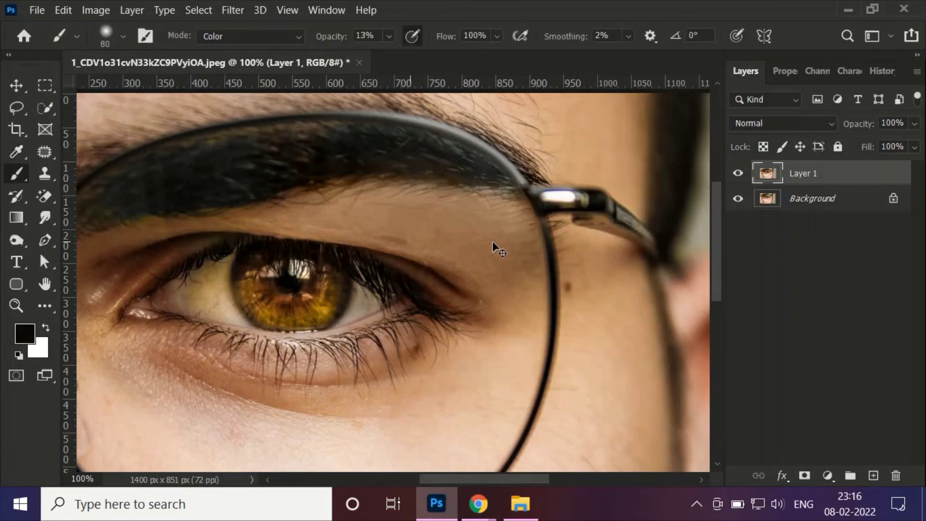
scroll(493, 241, "down", 3)
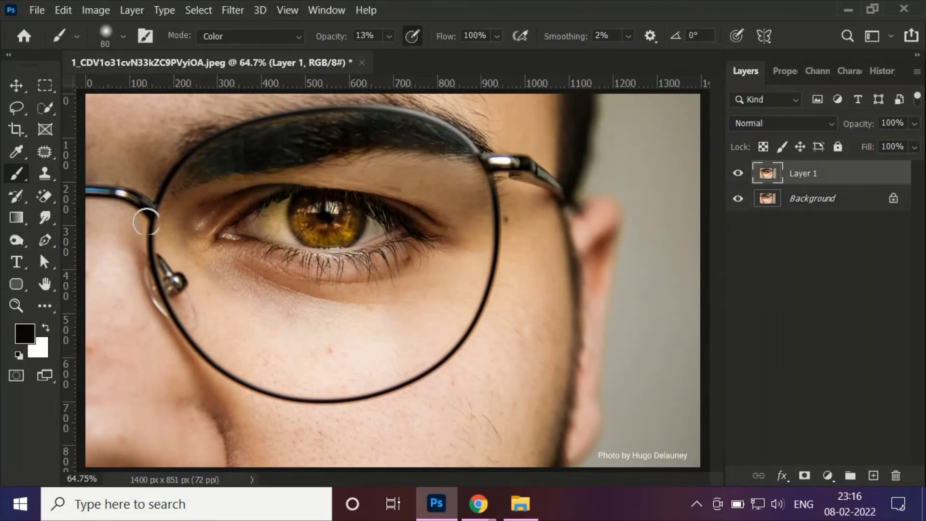
Dodge along the upper glasses rim at 8% exposure, then enlarge the brush to 150
left_click(17, 242)
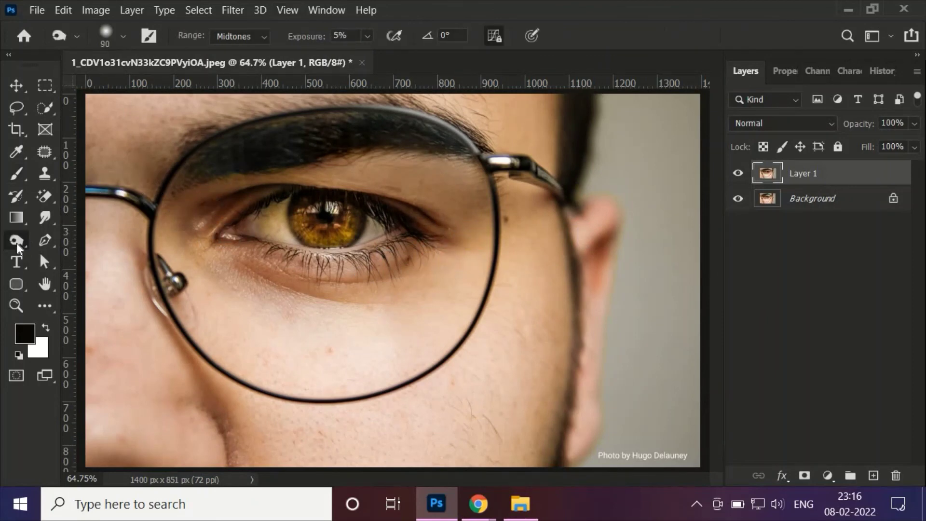
left_click_drag(487, 203, 412, 124)
left_click_drag(424, 118, 404, 179)
key("bracketright")
key("bracketright")
key("bracketright")
key("ctrl+minus")
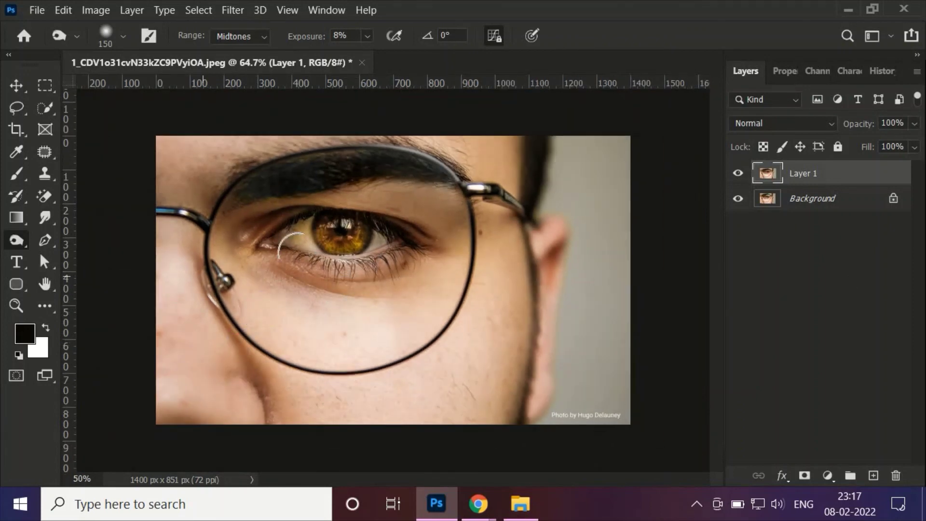
left_click(16, 85)
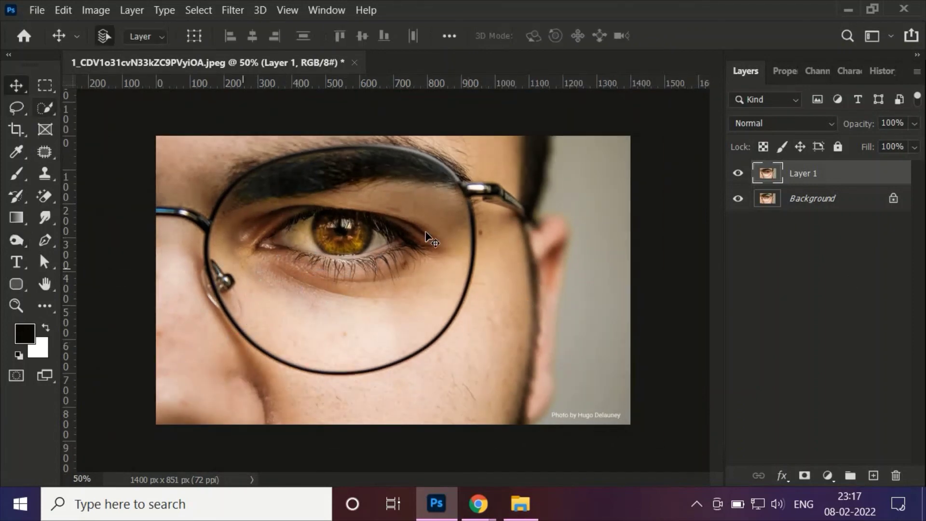
left_click(738, 174)
left_click(739, 175)
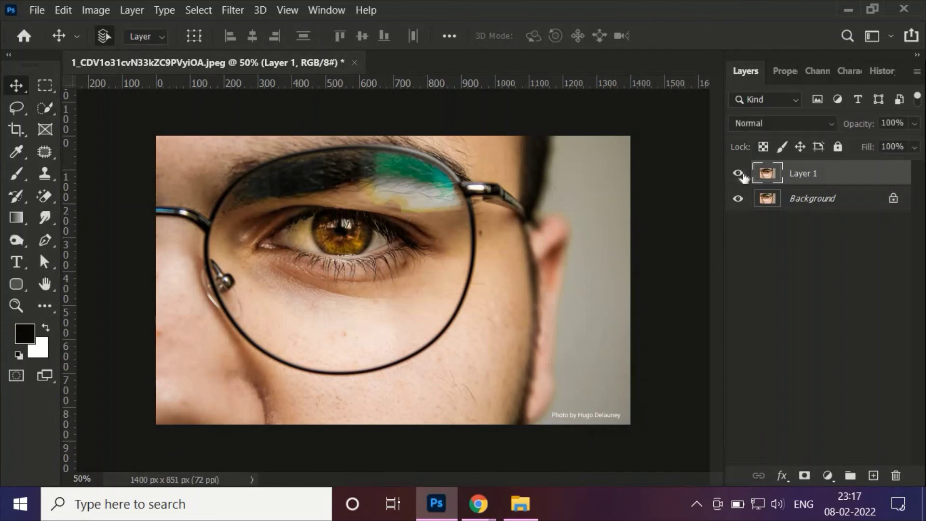
left_click(743, 176)
left_click(744, 177)
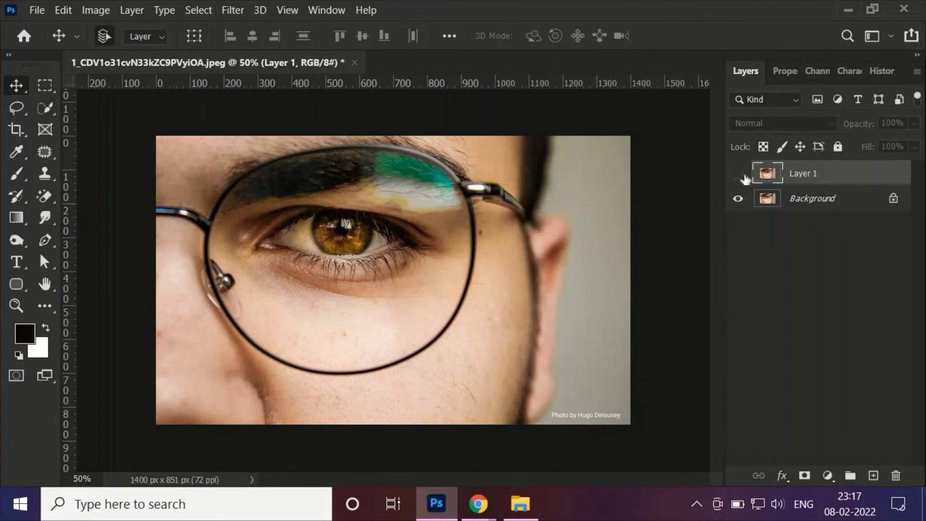
left_click(746, 177)
left_click(746, 179)
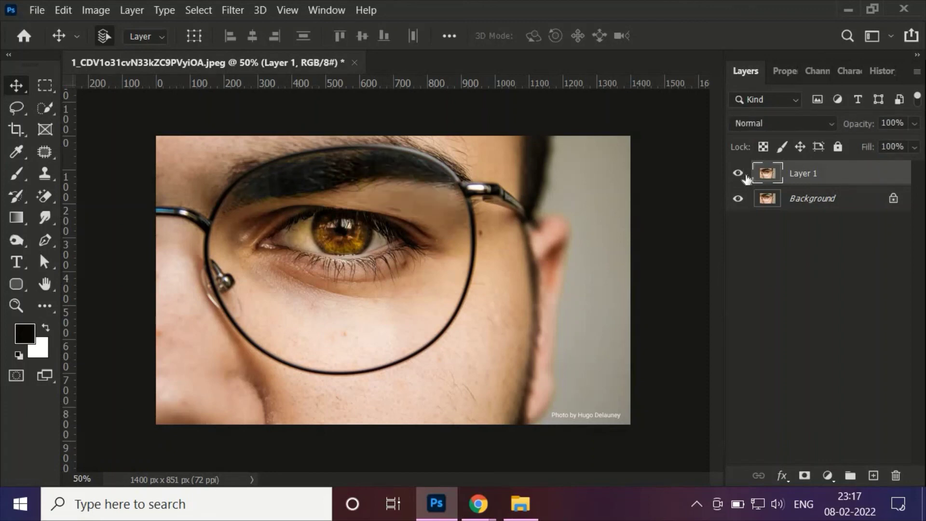
left_click(746, 179)
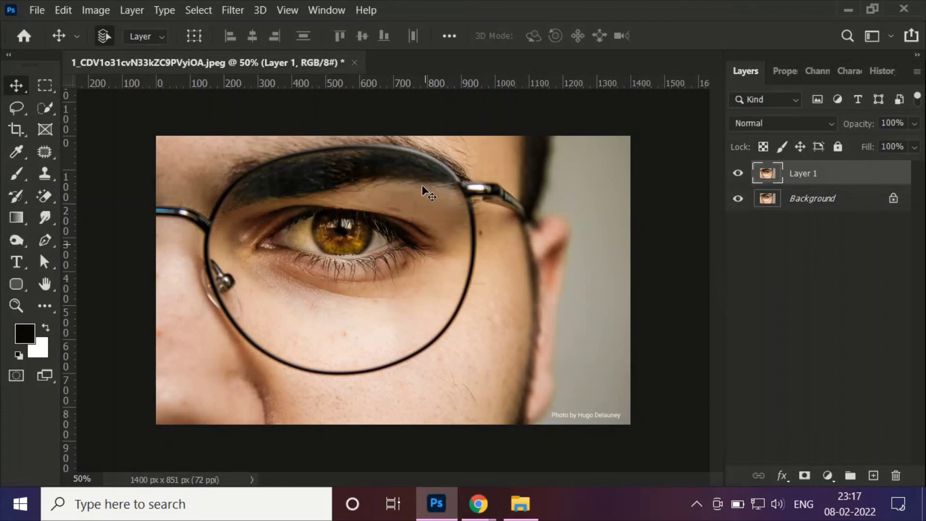